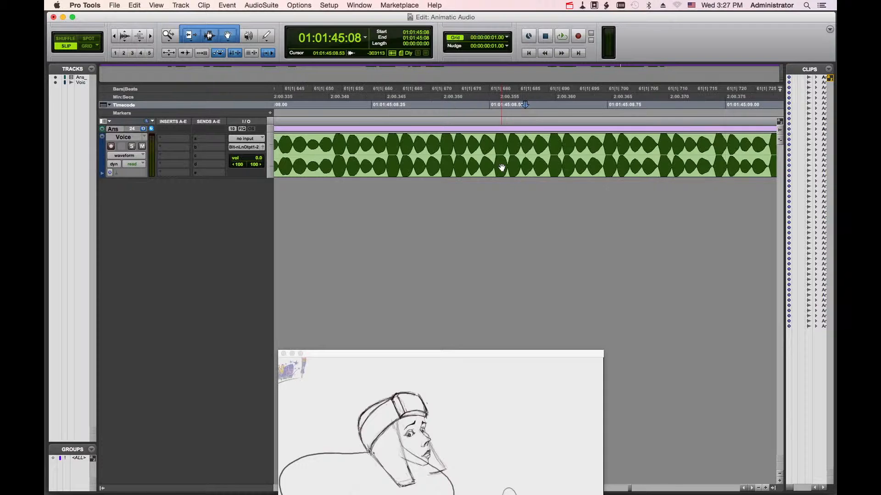
{"action": "key", "text": "super+bracketleft"}
{"action": "key", "text": "super+bracketleft"}
{"action": "key", "text": "super+bracketleft"}
{"action": "key", "text": "super+bracketleft"}
{"action": "key", "text": "super+bracketleft"}
{"action": "key", "text": "super+bracketleft"}
{"action": "key", "text": "super+bracketleft"}
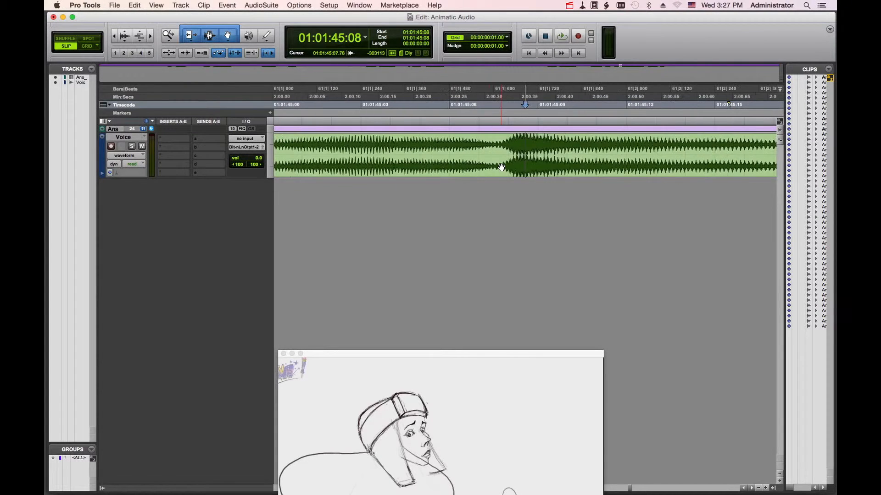
- Zoom the Voice track's waveform in and out horizontally to examine the clips at different scales
{"action": "key", "text": "super+bracketleft"}
{"action": "key", "text": "super+alt+bracketleft"}
{"action": "key", "text": "super+alt+bracketleft"}
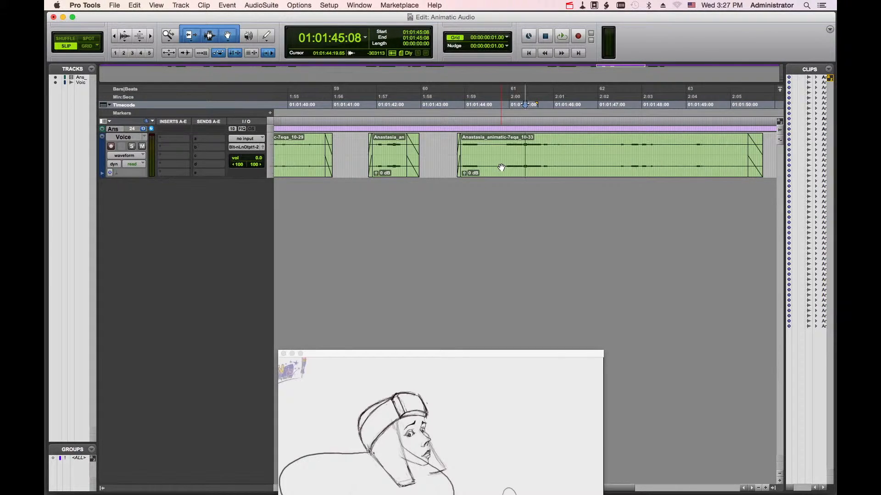
{"action": "key", "text": "super+alt+bracketright"}
{"action": "key", "text": "super+alt+bracketright"}
{"action": "key", "text": "super+alt+bracketright"}
{"action": "key", "text": "super+alt+bracketleft"}
{"action": "key", "text": "super+alt+bracketleft"}
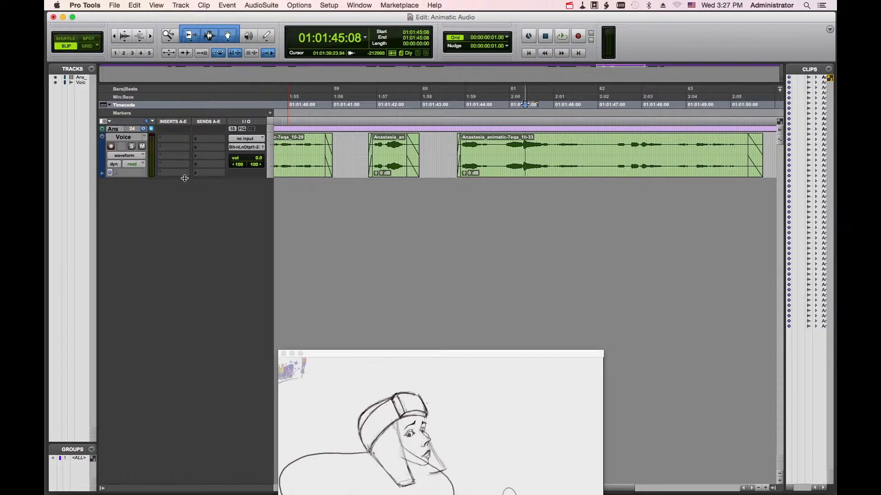
- Enlarge the Voice track's height and zoom the timeline out to show many dialogue clips
{"action": "left_click_drag", "start_coordinate": [185, 179], "coordinate": [193, 318]}
{"action": "key", "text": "super+]"}
{"action": "key", "text": "super+]"}
{"action": "key", "text": "super+]"}
{"action": "key", "text": "super+]"}
{"action": "key", "text": "super+]"}
{"action": "key", "text": "super+]"}
{"action": "key", "text": "super+]"}
{"action": "key", "text": "super+]"}
{"action": "key", "text": "super+["}
{"action": "key", "text": "super+["}
{"action": "key", "text": "super+["}
{"action": "key", "text": "super+["}
{"action": "key", "text": "super+["}
{"action": "key", "text": "super+["}
{"action": "key", "text": "super+["}
{"action": "key", "text": "super+["}
{"action": "key", "text": "super+["}
{"action": "key", "text": "super+["}
{"action": "key", "text": "super+["}
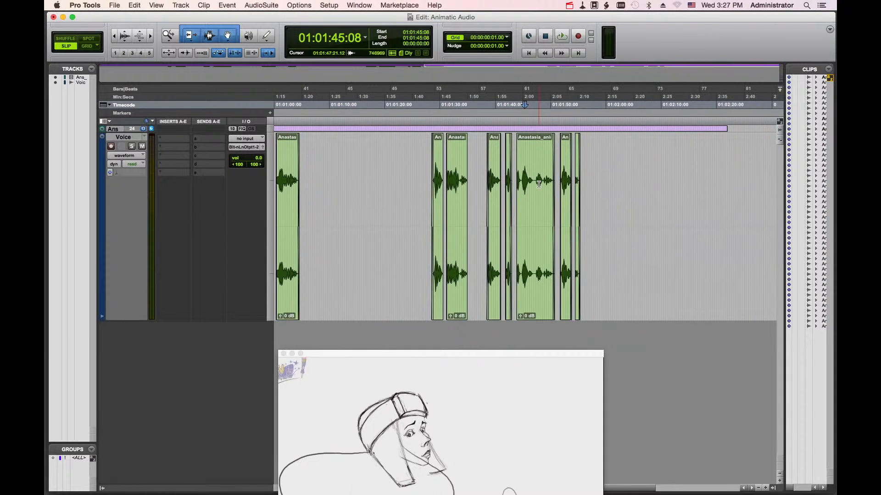
{"action": "key", "text": "super+["}
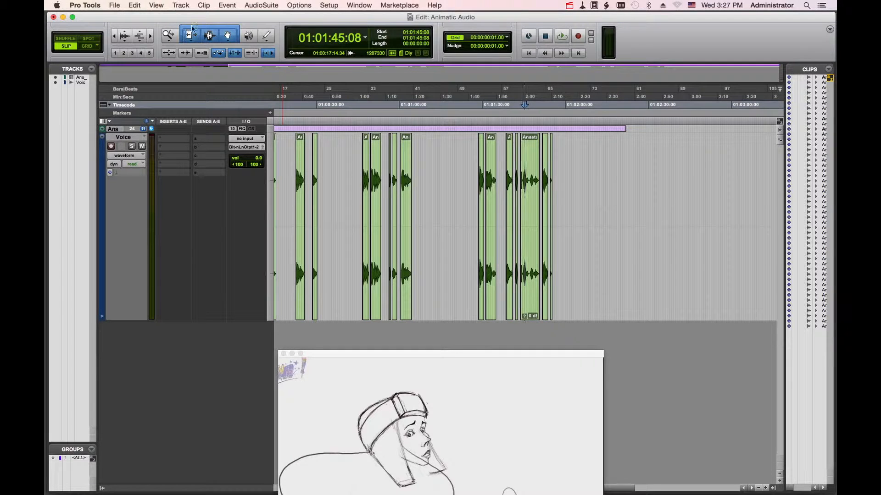
- Drag the wide Anastasia_animatic clip far to the right, to start about 01:02:53
{"action": "left_click", "coordinate": [168, 35]}
{"action": "left_click", "coordinate": [373, 211]}
{"action": "left_click", "coordinate": [375, 211]}
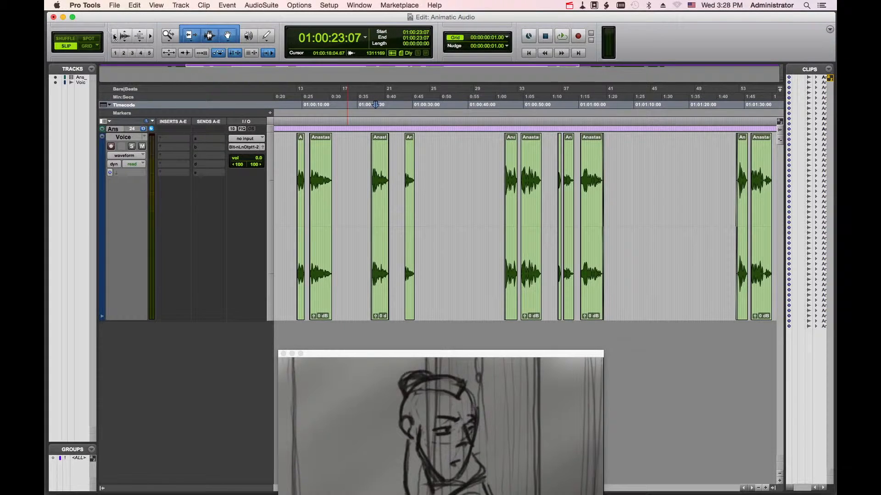
{"action": "left_click", "coordinate": [195, 38]}
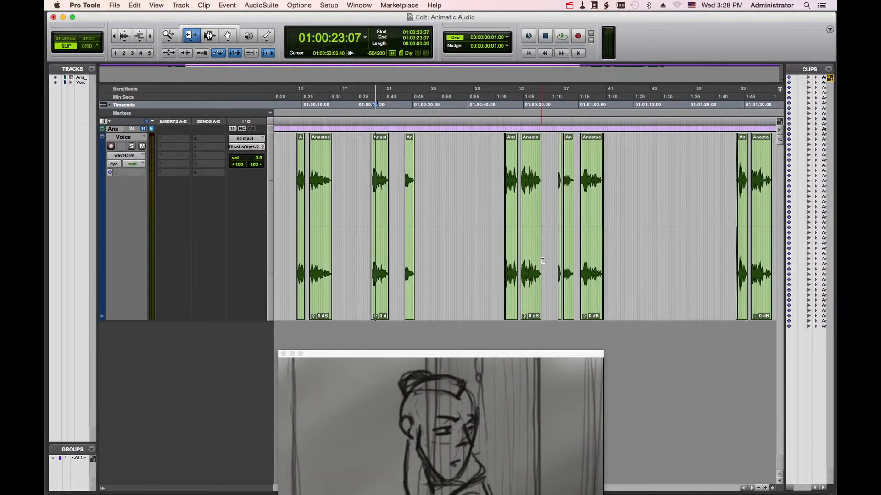
{"action": "scroll", "coordinate": [539, 262], "scroll_direction": "right", "scroll_amount": 10}
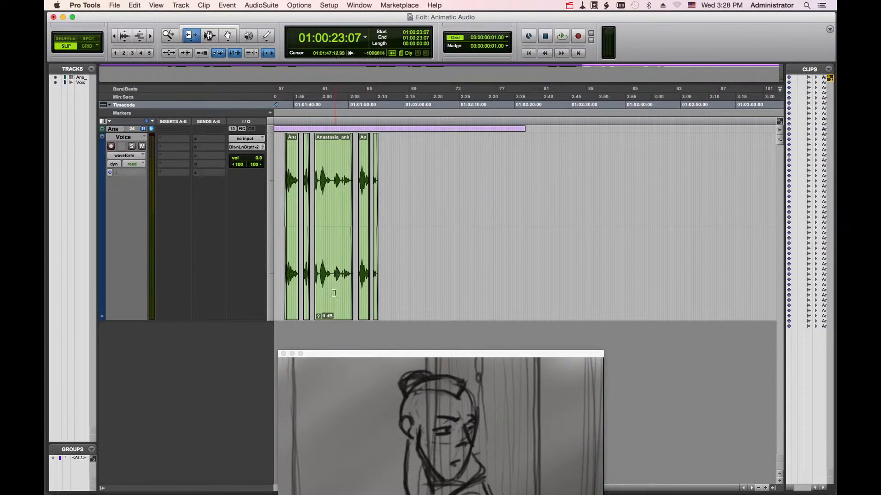
{"action": "left_click", "coordinate": [227, 25]}
{"action": "left_click_drag", "start_coordinate": [339, 292], "coordinate": [725, 271]}
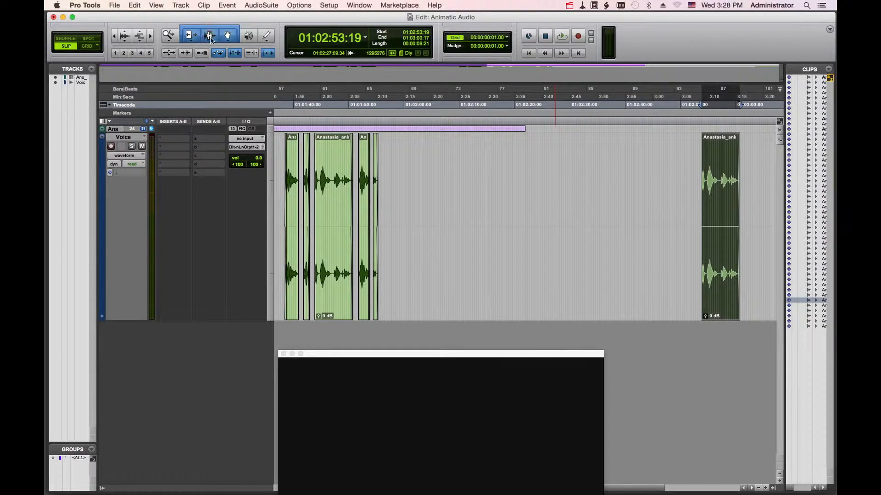
- Trim the moved clip's start later with the Trim tool, to about 01:02:55
{"action": "left_click", "coordinate": [190, 37]}
{"action": "key", "text": "super+]"}
{"action": "key", "text": "super+]"}
{"action": "key", "text": "super+]"}
{"action": "key", "text": "super+]"}
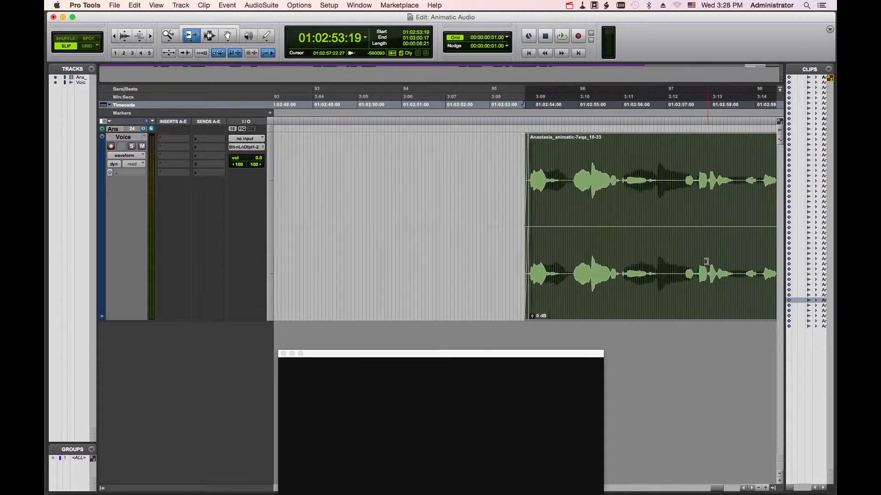
{"action": "left_click_drag", "start_coordinate": [540, 244], "coordinate": [681, 242]}
{"action": "scroll", "coordinate": [652, 243], "scroll_direction": "right", "scroll_amount": 5}
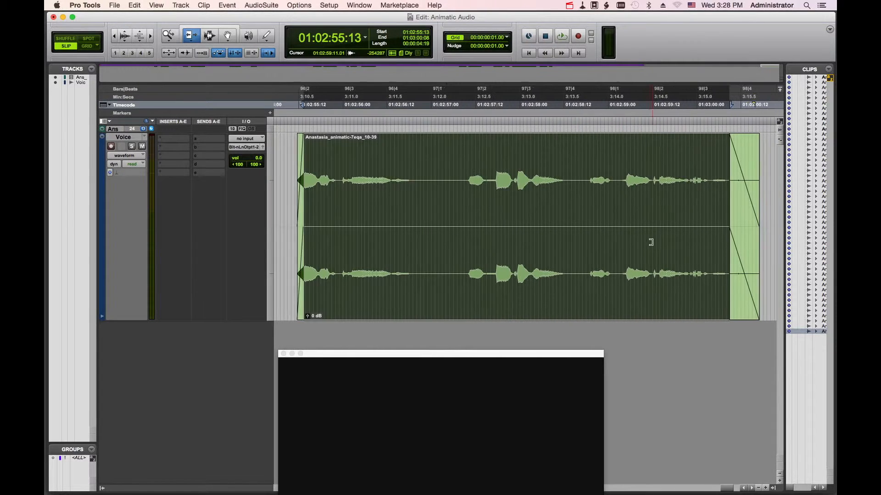
- Trim the clip's end shorter with the Trim tool, to about 01:02:58
{"action": "left_click_drag", "start_coordinate": [652, 244], "coordinate": [558, 247]}
{"action": "left_click_drag", "start_coordinate": [638, 243], "coordinate": [415, 246]}
{"action": "left_click_drag", "start_coordinate": [596, 261], "coordinate": [498, 255]}
{"action": "left_click", "coordinate": [209, 36]}
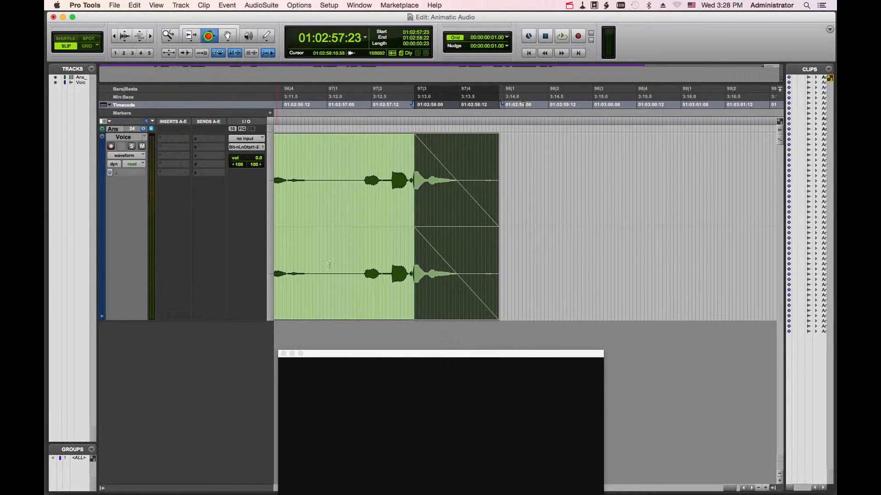
- Select and play back parts of the clip to audition its dialogue
{"action": "scroll", "coordinate": [366, 279], "scroll_direction": "right", "scroll_amount": 3}
{"action": "scroll", "coordinate": [394, 278], "scroll_direction": "left", "scroll_amount": 9}
{"action": "scroll", "coordinate": [397, 278], "scroll_direction": "right", "scroll_amount": 6}
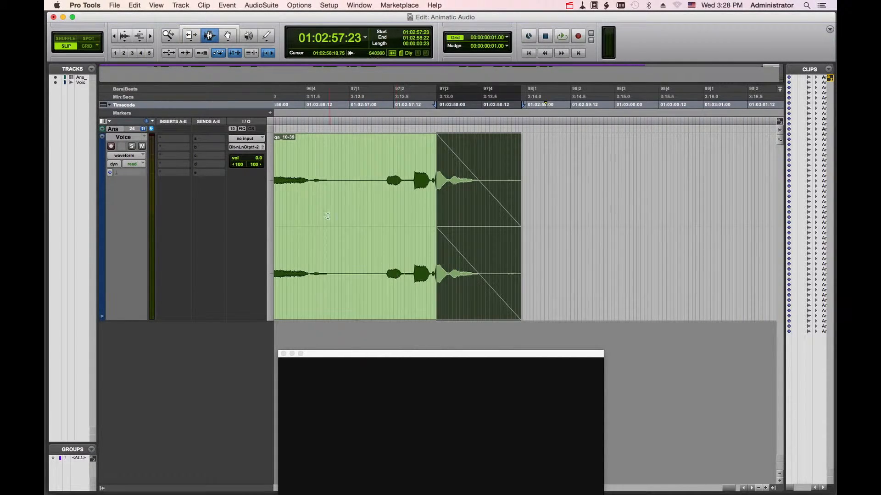
{"action": "scroll", "coordinate": [330, 196], "scroll_direction": "left", "scroll_amount": 5}
{"action": "scroll", "coordinate": [452, 211], "scroll_direction": "down", "scroll_amount": 2}
{"action": "scroll", "coordinate": [453, 212], "scroll_direction": "up", "scroll_amount": 6}
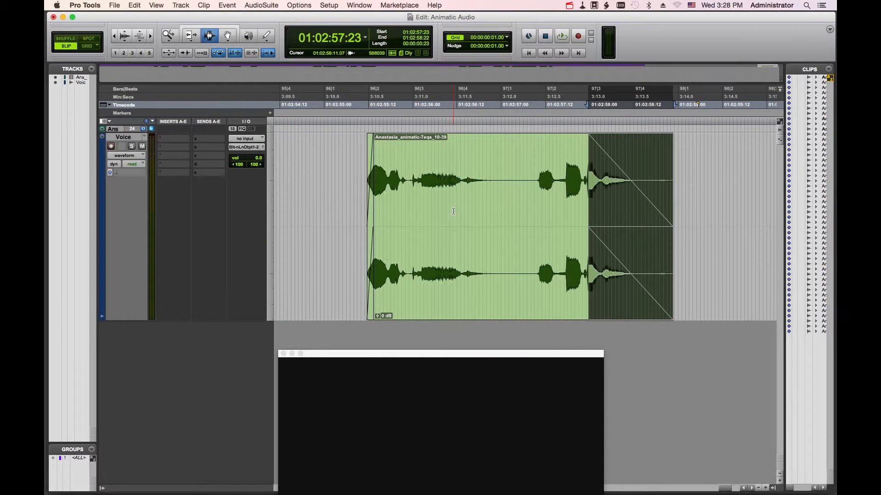
{"action": "left_click_drag", "start_coordinate": [409, 188], "coordinate": [463, 180]}
{"action": "key", "text": "space"}
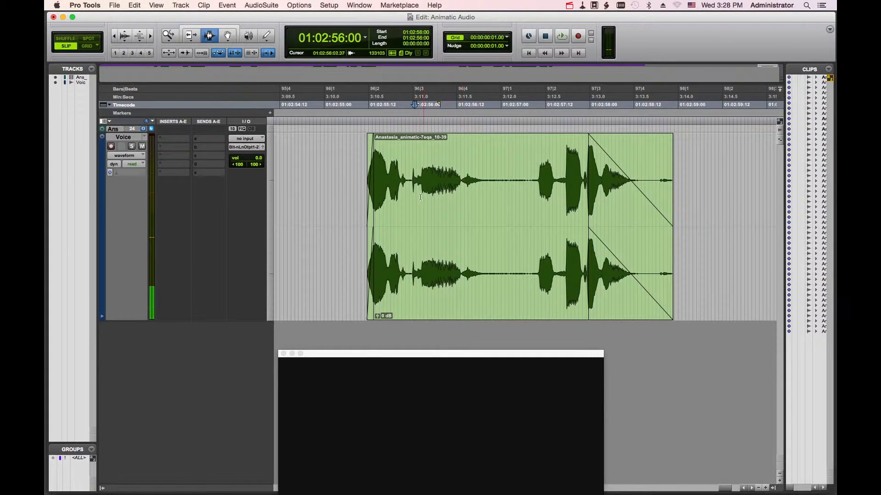
{"action": "left_click", "coordinate": [413, 181]}
{"action": "left_click", "coordinate": [461, 181]}
{"action": "left_click", "coordinate": [526, 181]}
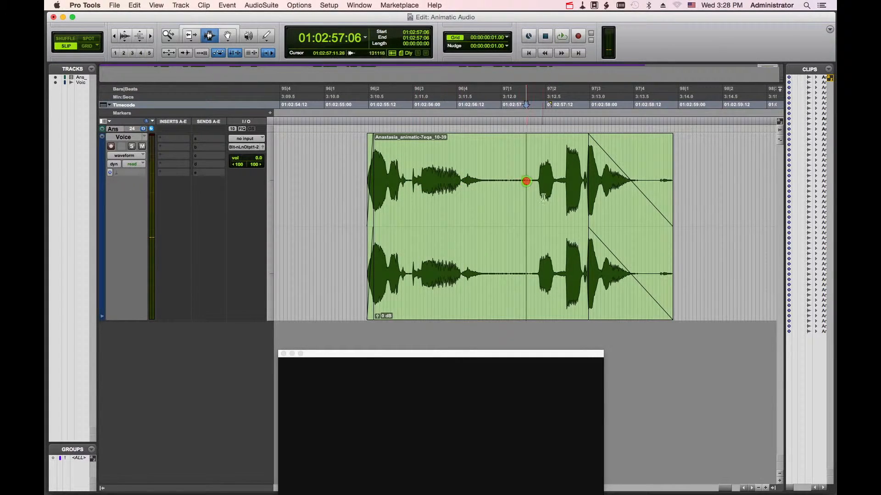
{"action": "left_click", "coordinate": [476, 174]}
{"action": "key", "text": "space"}
{"action": "key", "text": "space"}
- Slide the clip to the right with the Grabber, to start about 01:02:56:09
{"action": "left_click", "coordinate": [228, 36]}
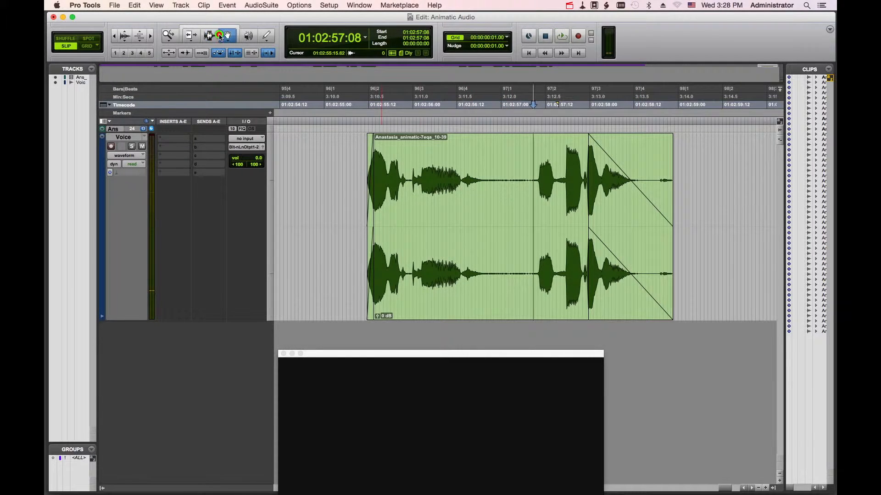
{"action": "left_click_drag", "start_coordinate": [458, 243], "coordinate": [564, 246]}
{"action": "double_click", "coordinate": [481, 251]}
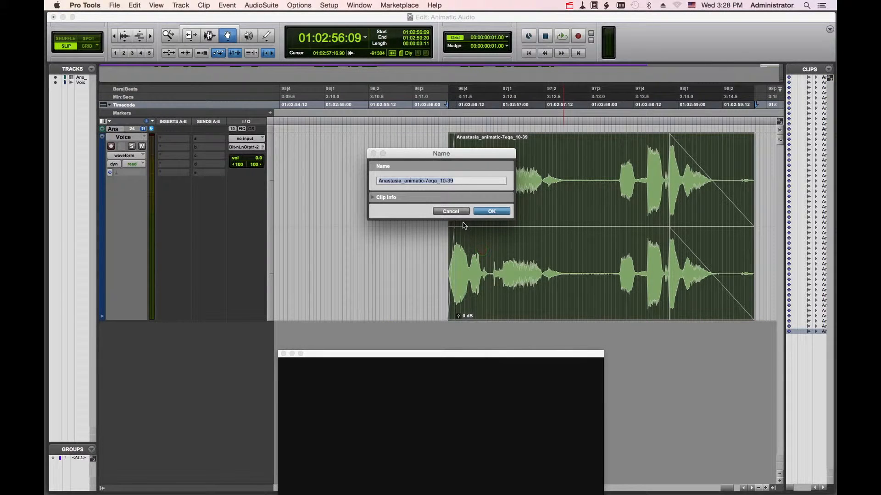
{"action": "left_click", "coordinate": [450, 211]}
- Rename the clip as name my clip
{"action": "double_click", "coordinate": [510, 270]}
{"action": "type", "text": "name my clip"}
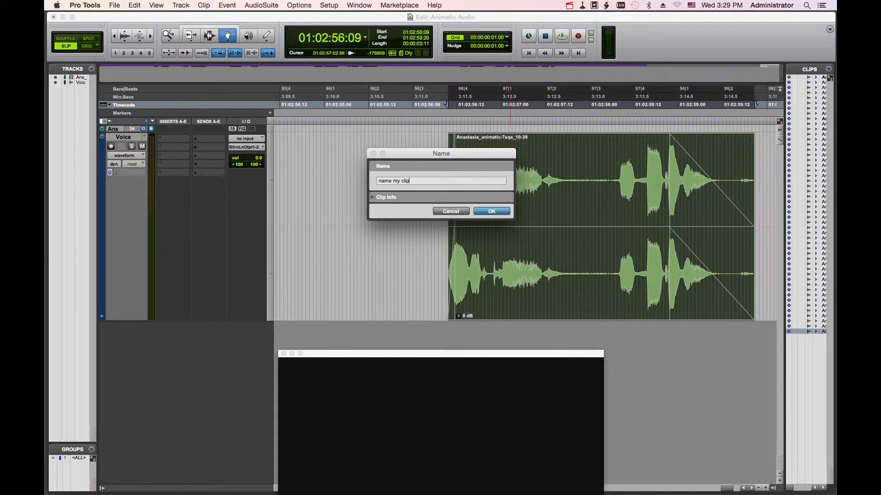
{"action": "key", "text": "Return"}
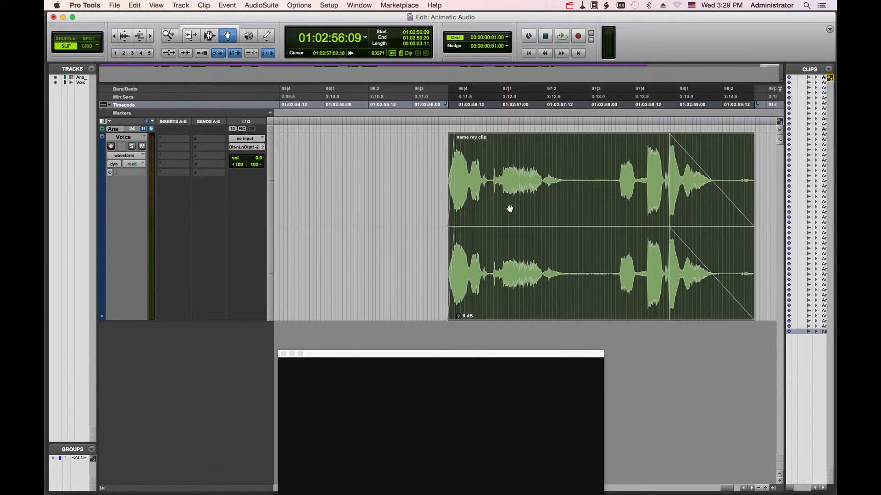
- Widen the Clips list and drag name my clip from it onto the track after the original
{"action": "left_click_drag", "start_coordinate": [785, 373], "coordinate": [703, 373]}
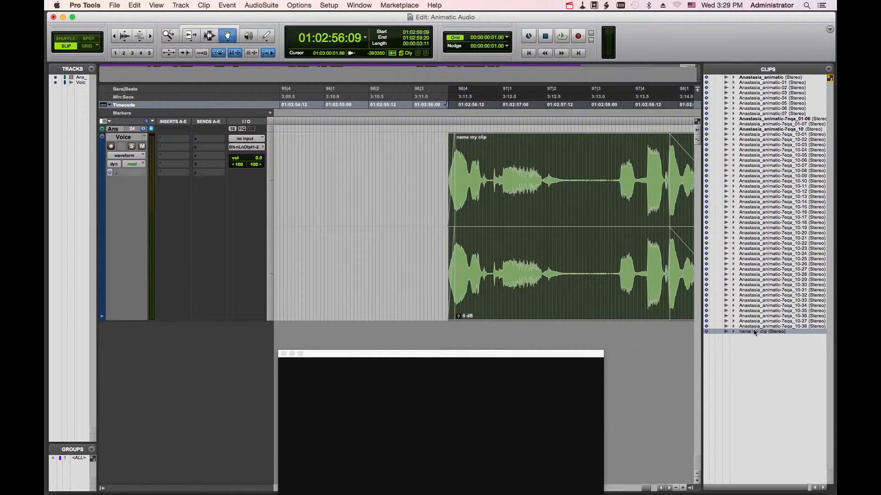
{"action": "scroll", "coordinate": [644, 271], "scroll_direction": "right", "scroll_amount": 5}
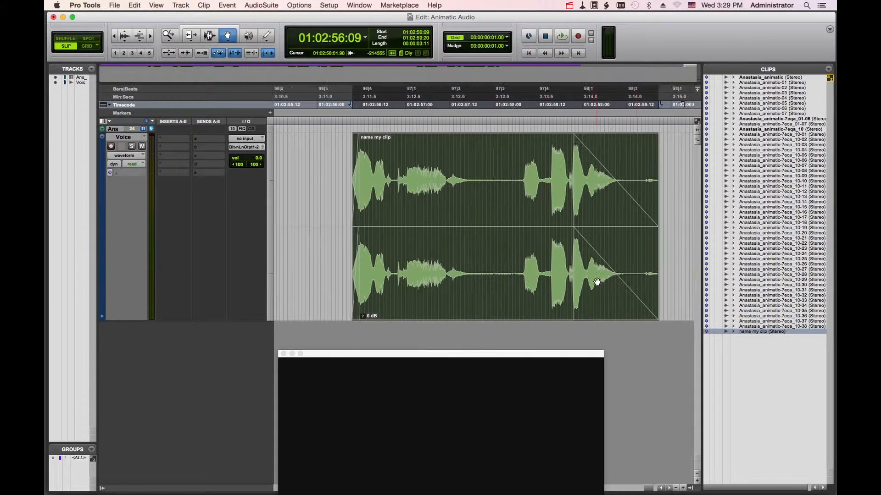
{"action": "left_click_drag", "start_coordinate": [759, 333], "coordinate": [600, 243]}
{"action": "scroll", "coordinate": [661, 260], "scroll_direction": "right", "scroll_amount": 8}
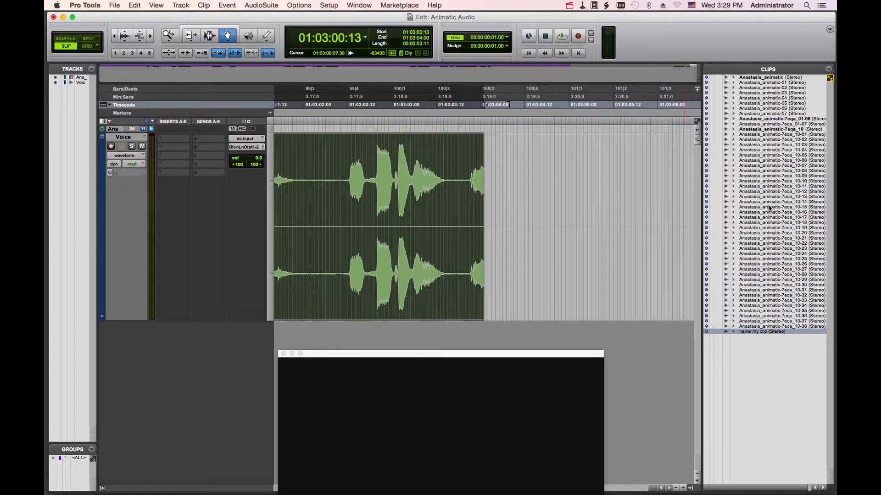
- Drag the Anastasia_animatic-7eqa_10-15 clip from the list onto the track after the copies
{"action": "left_click", "coordinate": [760, 180]}
{"action": "left_click_drag", "start_coordinate": [773, 208], "coordinate": [571, 203]}
{"action": "key", "text": "super+bracketleft"}
{"action": "key", "text": "super+bracketleft"}
{"action": "key", "text": "super+bracketleft"}
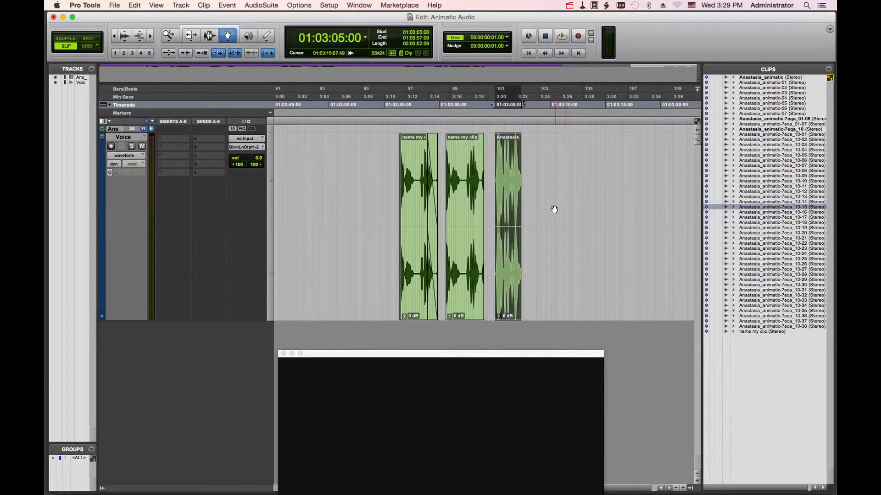
- Delete the duplicate name my clip and the Anastasia clip from the track
{"action": "left_click", "coordinate": [555, 208]}
{"action": "left_click", "coordinate": [464, 216]}
{"action": "key", "text": "Delete"}
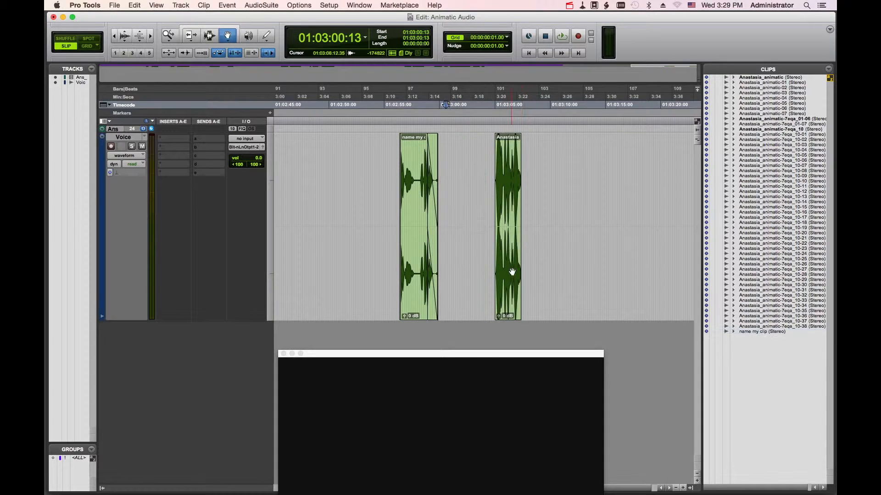
{"action": "left_click", "coordinate": [513, 269]}
{"action": "key", "text": "Delete"}
{"action": "left_click", "coordinate": [248, 36]}
{"action": "left_click", "coordinate": [266, 37]}
{"action": "left_click", "coordinate": [266, 37]}
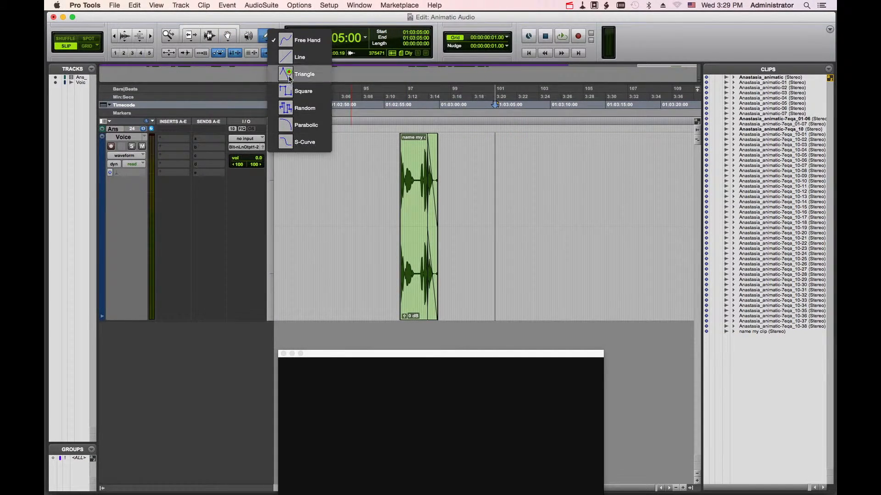
{"action": "left_click", "coordinate": [284, 17]}
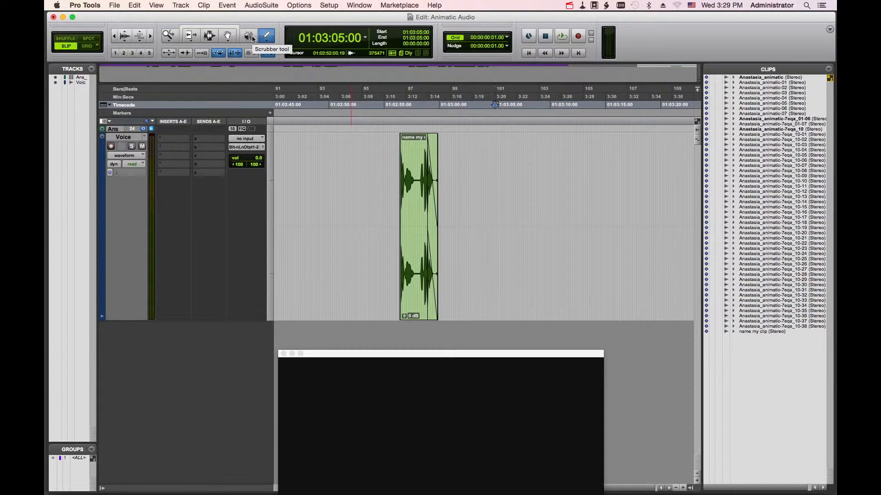
- Scrub back and forth through the clip with the Scrubber tool
{"action": "left_click", "coordinate": [250, 37]}
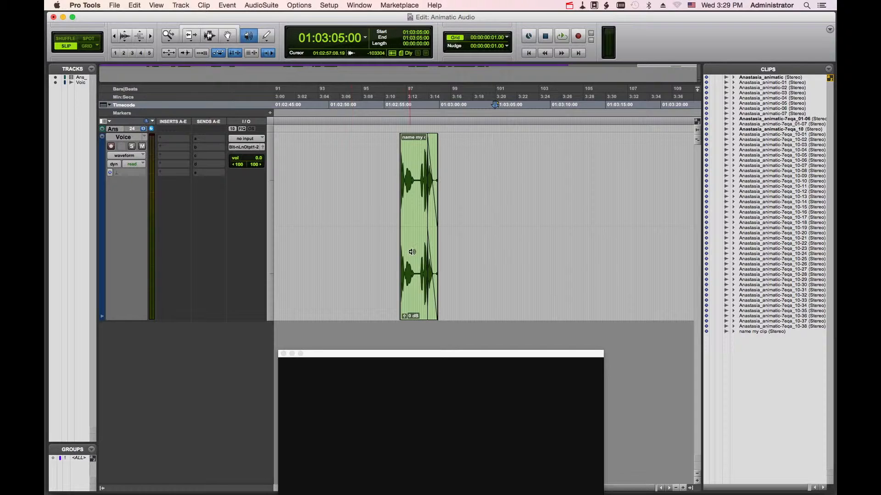
{"action": "key", "text": "super+bracketright"}
{"action": "key", "text": "super+bracketright"}
{"action": "key", "text": "super+bracketright"}
{"action": "scroll", "coordinate": [412, 251], "scroll_direction": "left", "scroll_amount": 10}
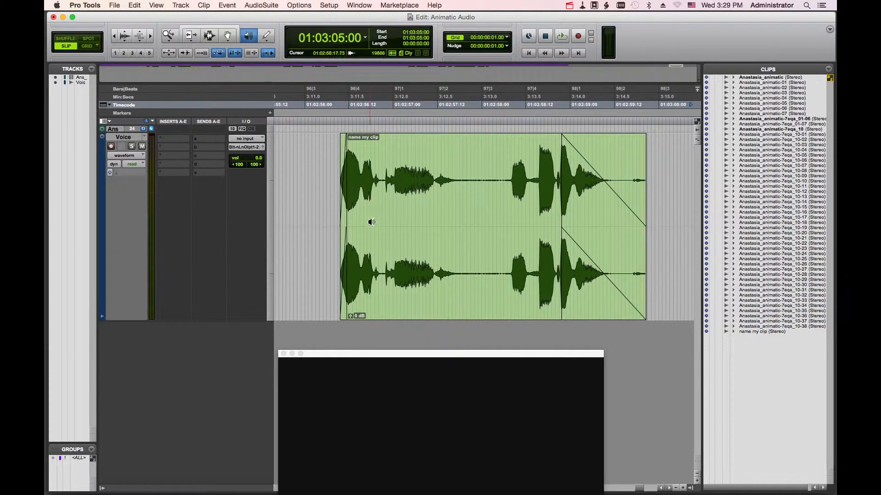
{"action": "left_click_drag", "start_coordinate": [380, 229], "coordinate": [499, 229]}
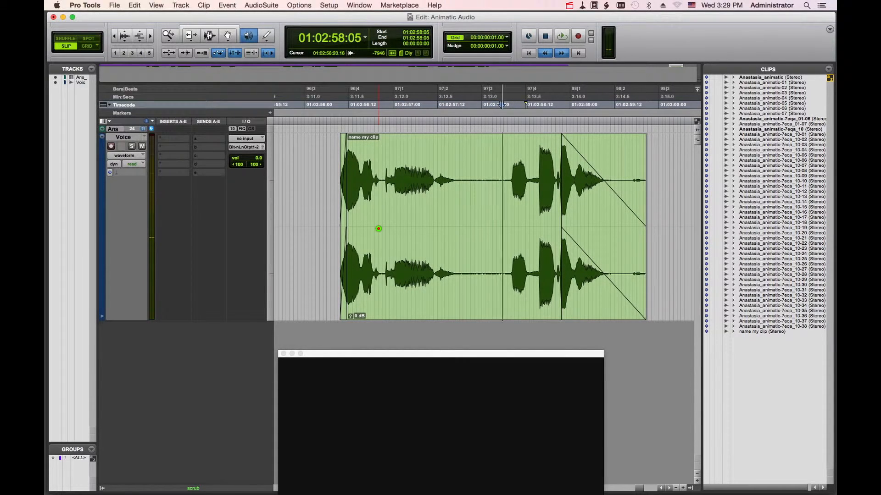
{"action": "left_click_drag", "start_coordinate": [578, 229], "coordinate": [428, 229]}
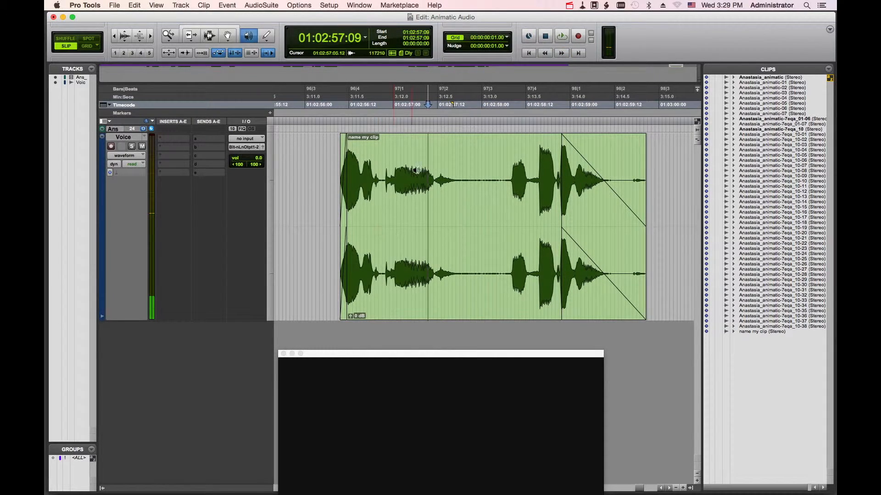
- Enable the Smart Tool and slide the clip slightly left, to start about 01:02:56:01
{"action": "left_click", "coordinate": [194, 36]}
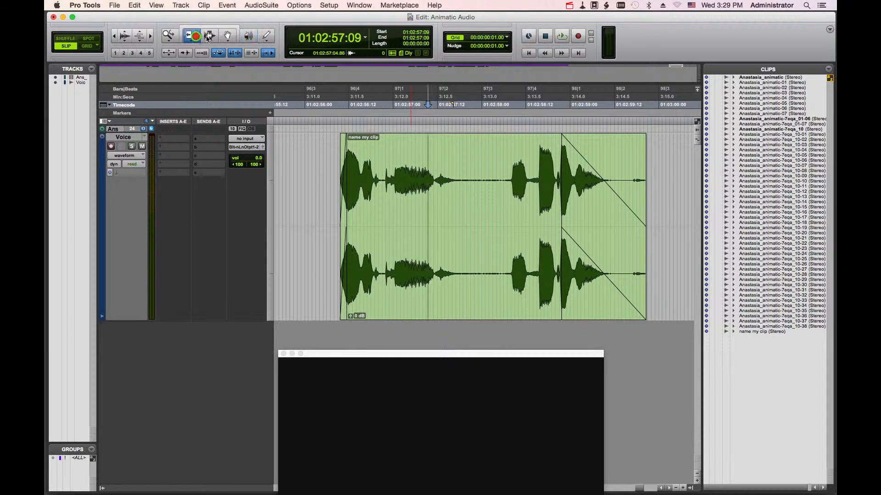
{"action": "left_click", "coordinate": [209, 37]}
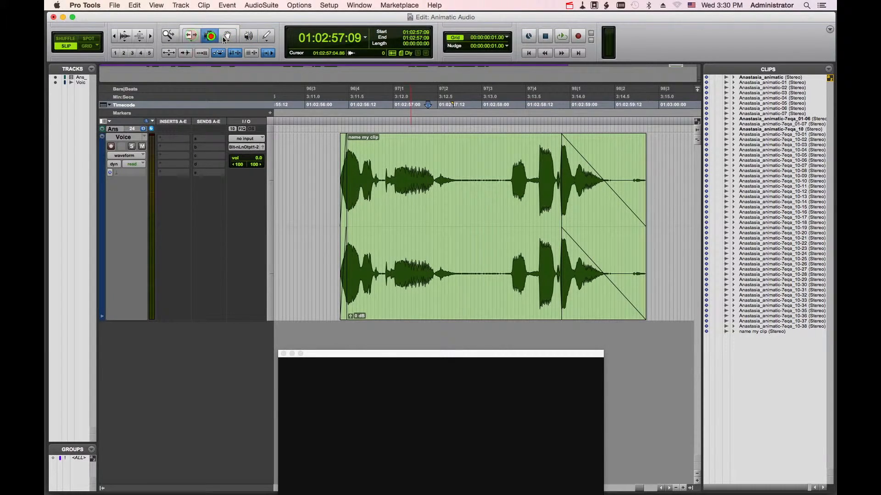
{"action": "left_click", "coordinate": [209, 27]}
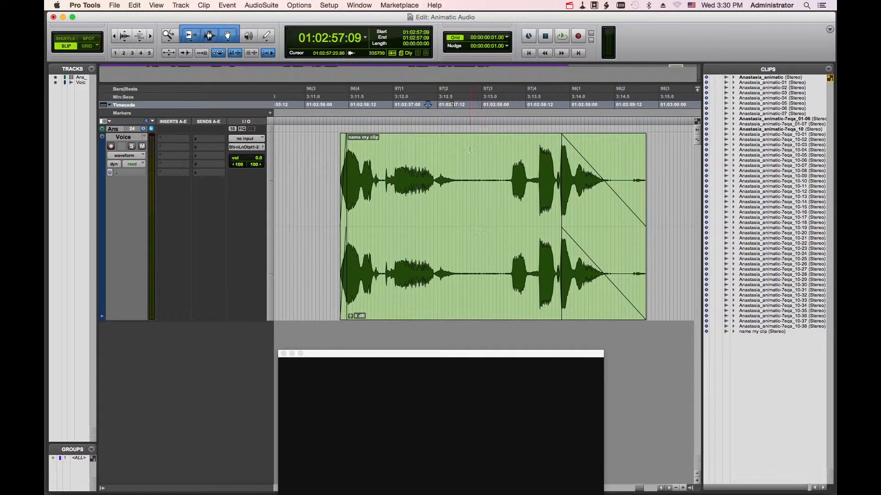
{"action": "left_click", "coordinate": [485, 161]}
{"action": "left_click_drag", "start_coordinate": [469, 161], "coordinate": [498, 163]}
{"action": "left_click", "coordinate": [500, 162]}
{"action": "left_click_drag", "start_coordinate": [486, 257], "coordinate": [459, 257]}
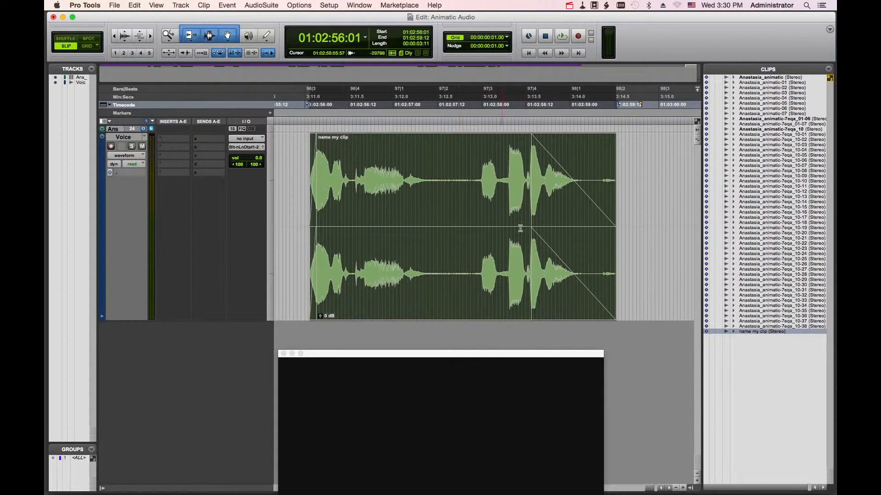
- Remove the existing fades from both ends of the name my clip clip
{"action": "left_click", "coordinate": [569, 254]}
{"action": "key", "text": "Delete"}
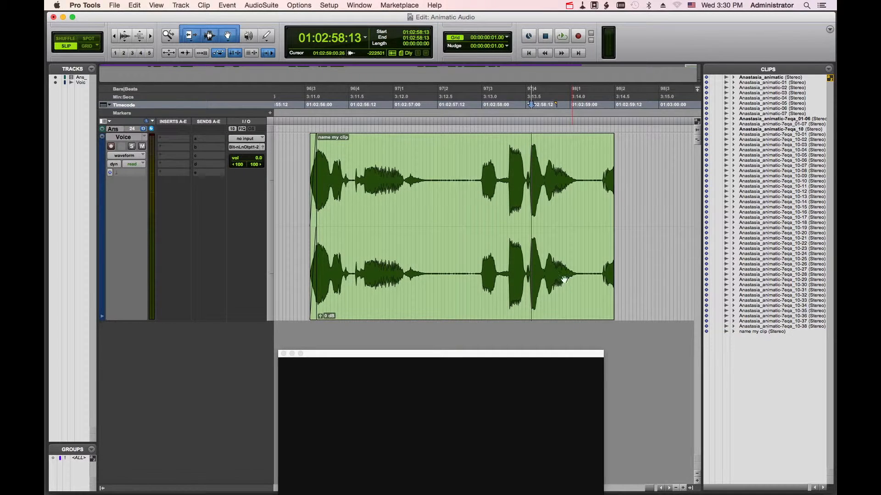
{"action": "left_click", "coordinate": [323, 302]}
{"action": "key", "text": "Delete"}
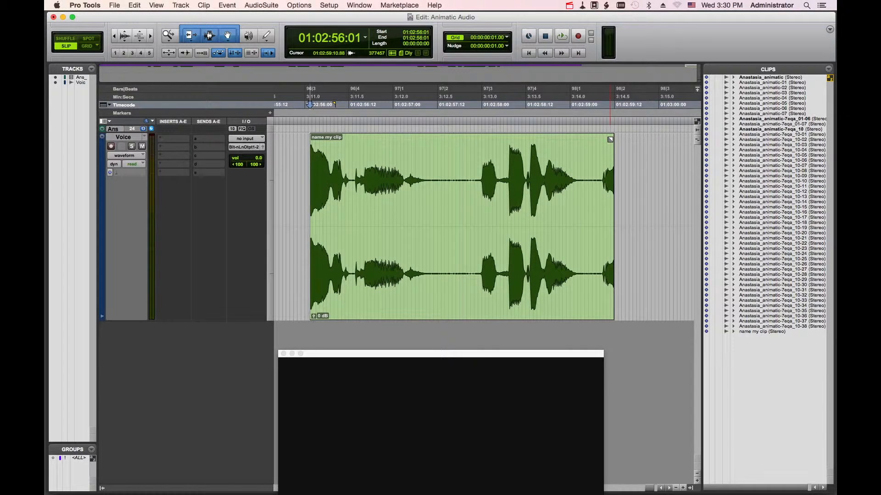
- Drag in a fade-out and a fade-in on the clip with the Smart Tool and trim both clip edges
{"action": "left_click_drag", "start_coordinate": [610, 140], "coordinate": [503, 142]}
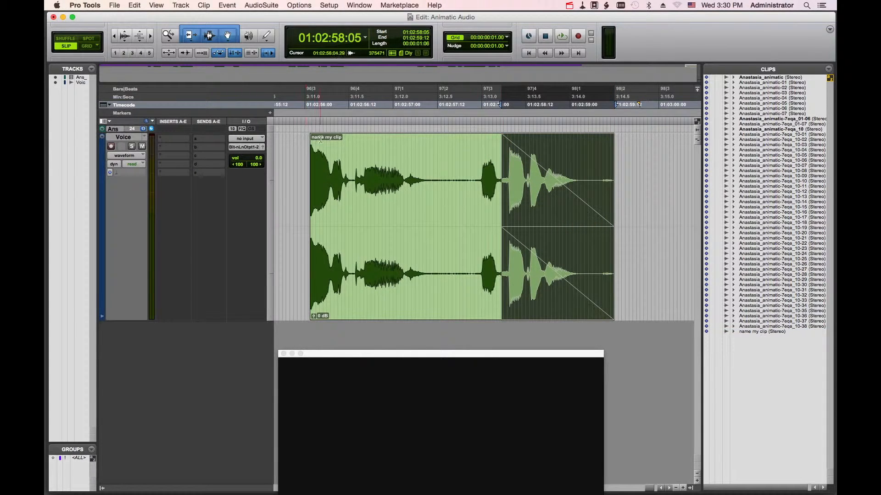
{"action": "left_click_drag", "start_coordinate": [313, 140], "coordinate": [381, 138]}
{"action": "left_click_drag", "start_coordinate": [385, 224], "coordinate": [349, 224]}
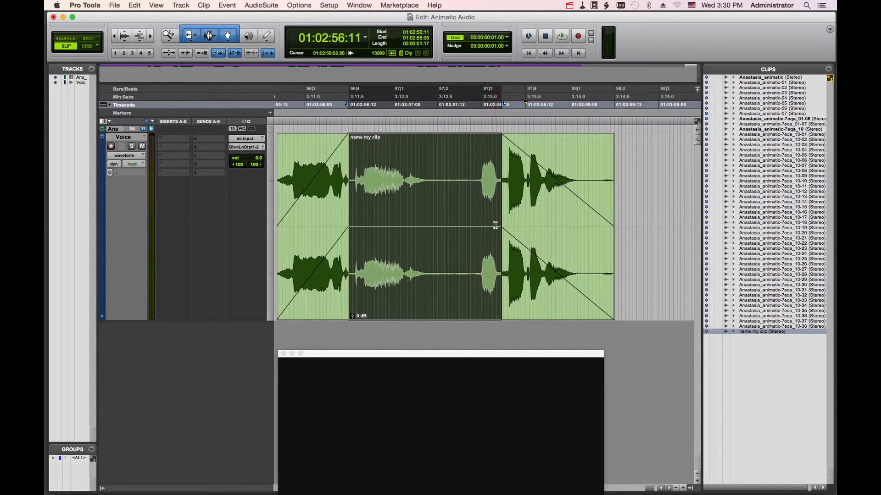
{"action": "left_click_drag", "start_coordinate": [497, 223], "coordinate": [522, 224]}
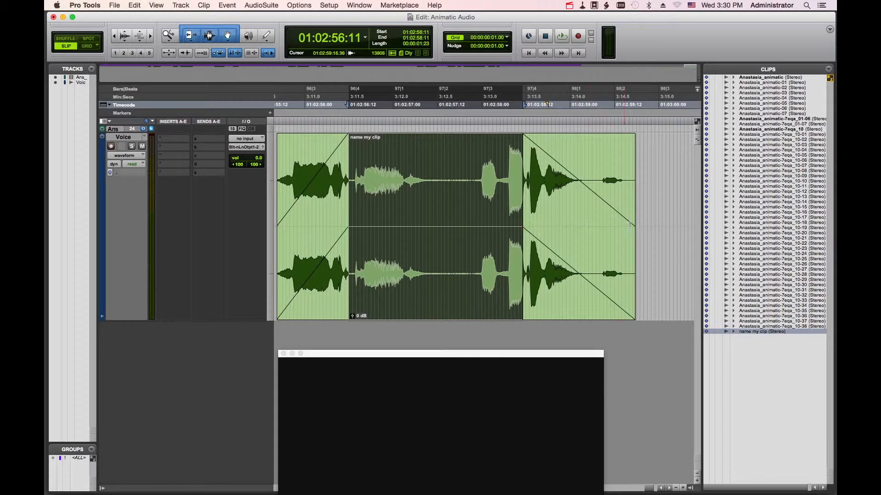
{"action": "left_click_drag", "start_coordinate": [633, 226], "coordinate": [582, 229]}
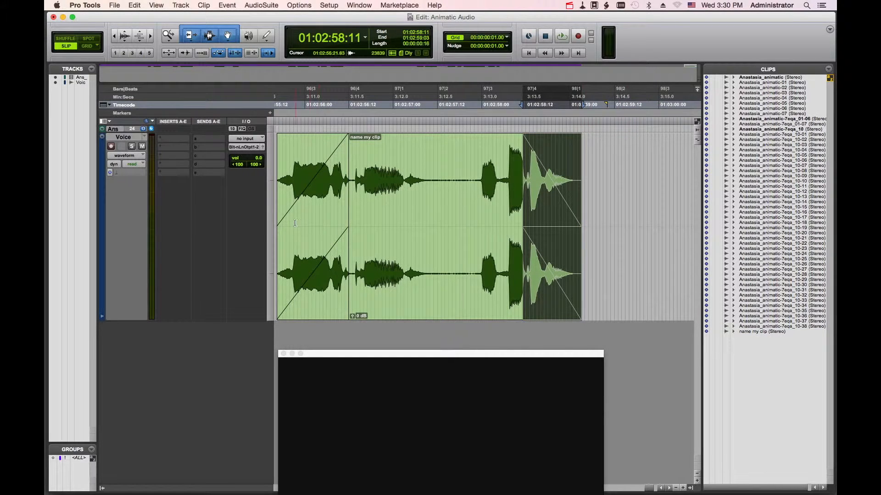
{"action": "left_click_drag", "start_coordinate": [281, 223], "coordinate": [315, 223]}
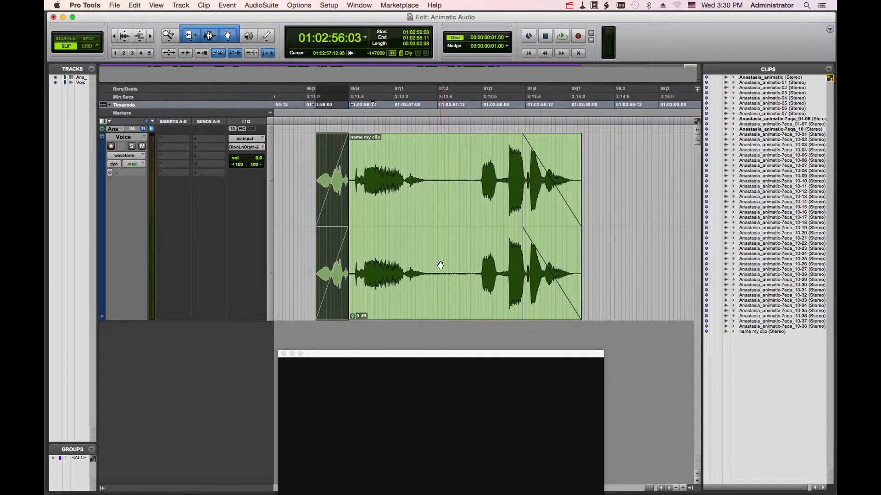
- Slide the clip right so it starts at about 01:02:56:11
{"action": "left_click_drag", "start_coordinate": [422, 206], "coordinate": [468, 203]}
{"action": "left_click_drag", "start_coordinate": [476, 285], "coordinate": [508, 283]}
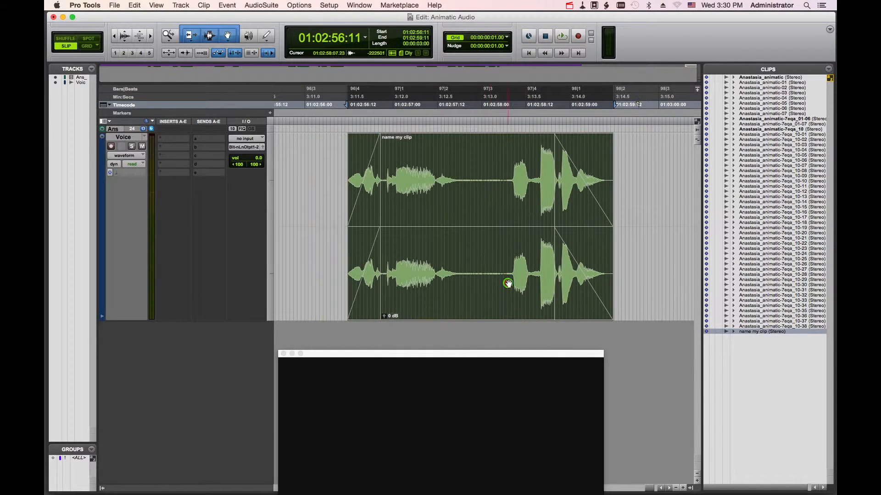
- Split the clip at the pause after the first phrase and move the second part right to about 01:02:58:07
{"action": "left_click", "coordinate": [436, 184]}
{"action": "key", "text": "super+e"}
{"action": "left_click_drag", "start_coordinate": [438, 198], "coordinate": [510, 188]}
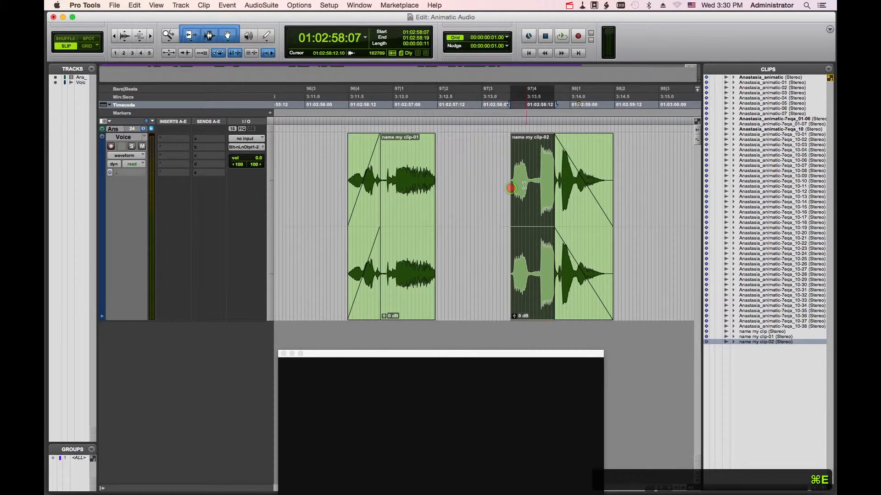
- Add short fades at the split edges of name my clip-01 and name my clip-02, then deselect
{"action": "left_click_drag", "start_coordinate": [512, 138], "coordinate": [514, 139]}
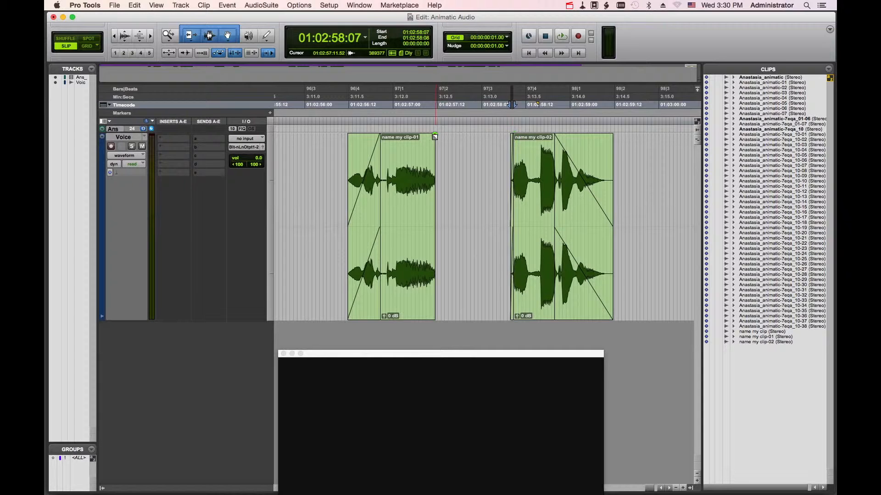
{"action": "left_click_drag", "start_coordinate": [432, 137], "coordinate": [430, 138]}
{"action": "left_click", "coordinate": [479, 151]}
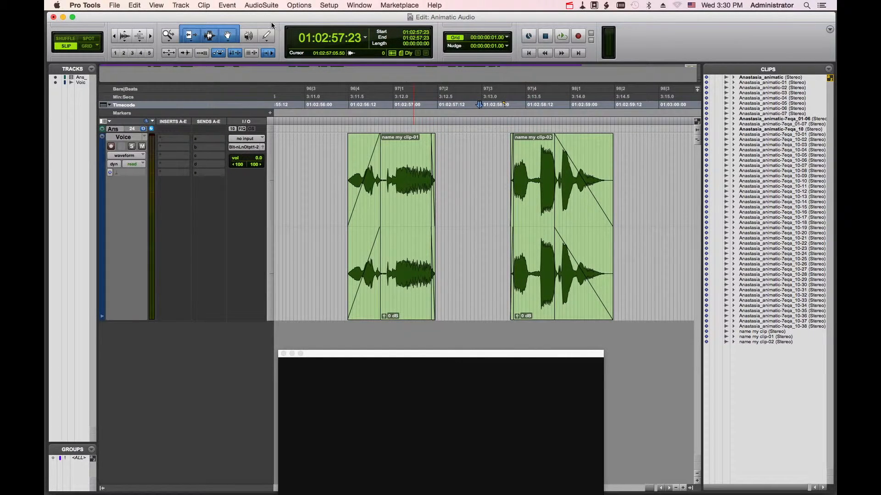
- Play back the edit and jump the playhead to the session start, end and start again
{"action": "left_click", "coordinate": [548, 37]}
{"action": "left_click", "coordinate": [531, 53]}
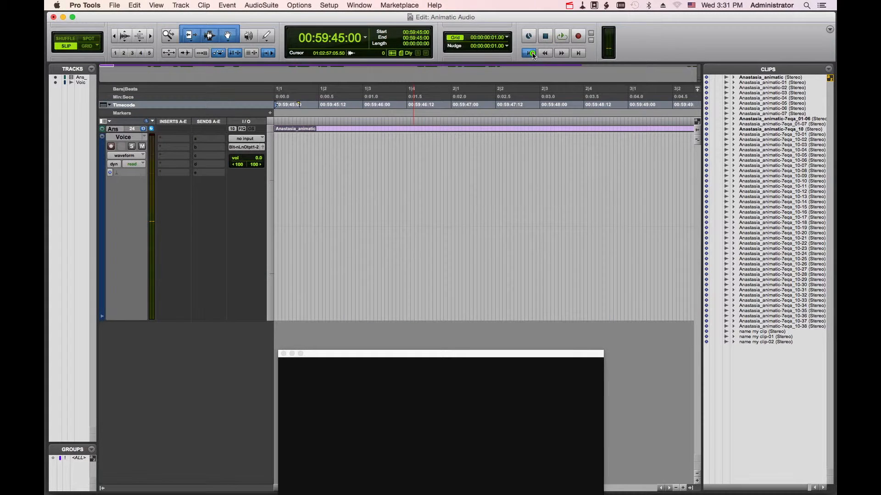
{"action": "left_click", "coordinate": [578, 53]}
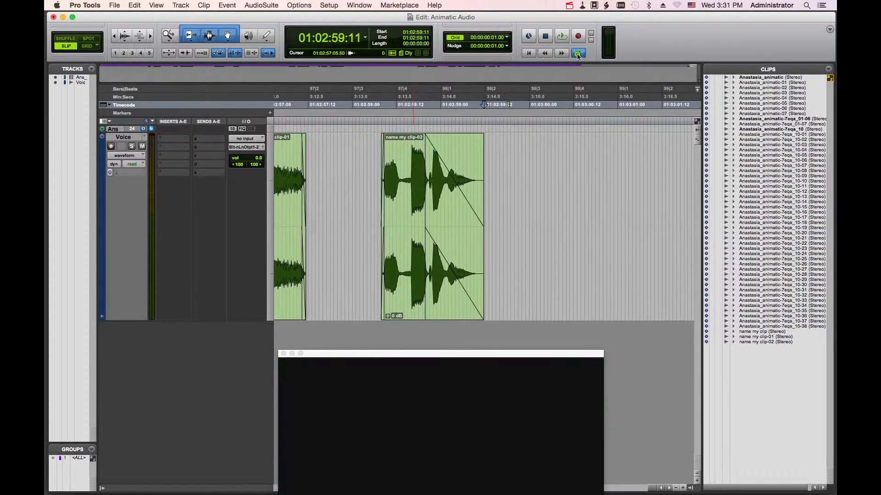
{"action": "left_click", "coordinate": [528, 53]}
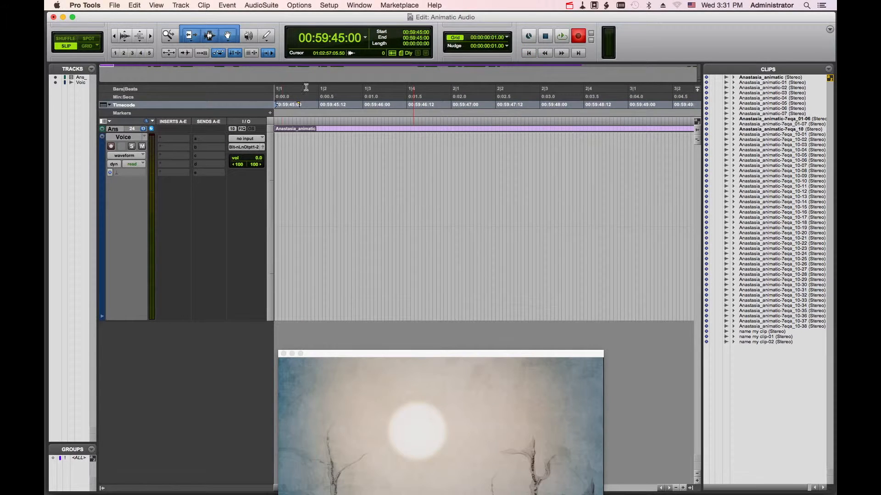